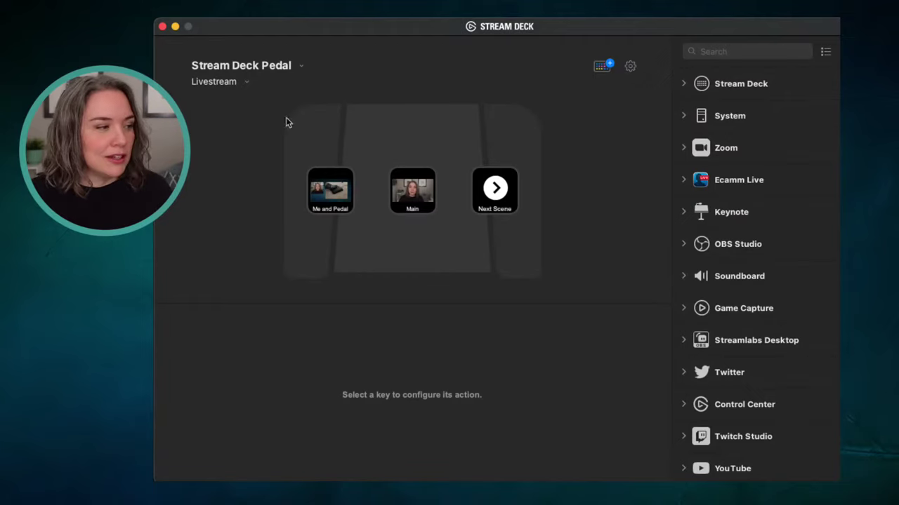
# Swap the third pedal's Next Scene for an Ecamm Live Run Scene set to 'Stream Deck'.
pyautogui.click(282, 68)
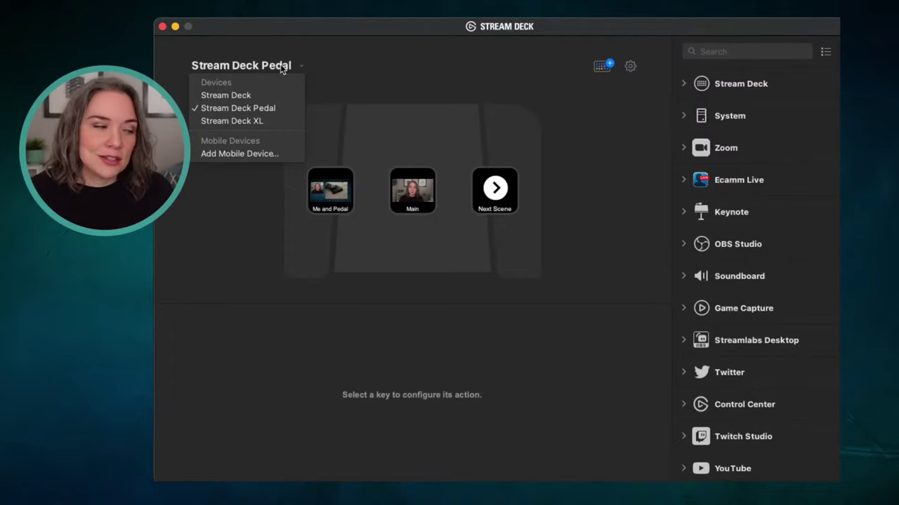
pyautogui.click(403, 73)
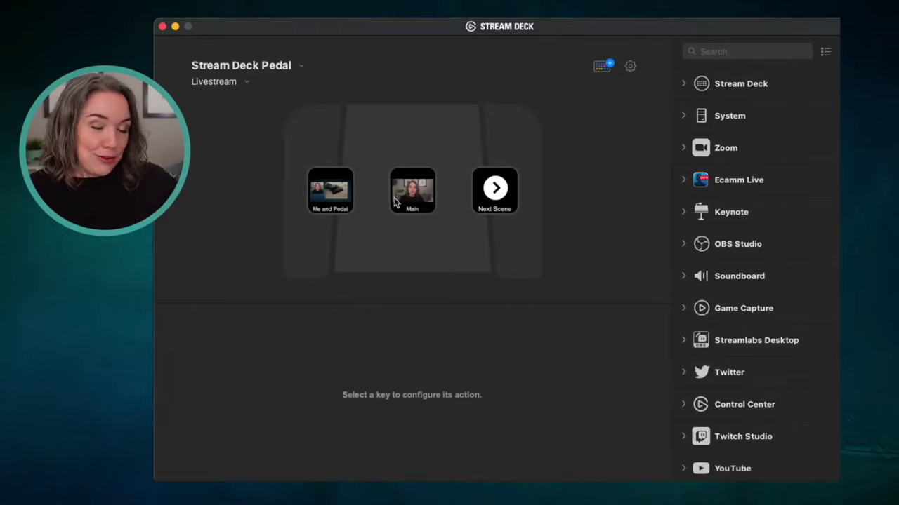
pyautogui.click(498, 196)
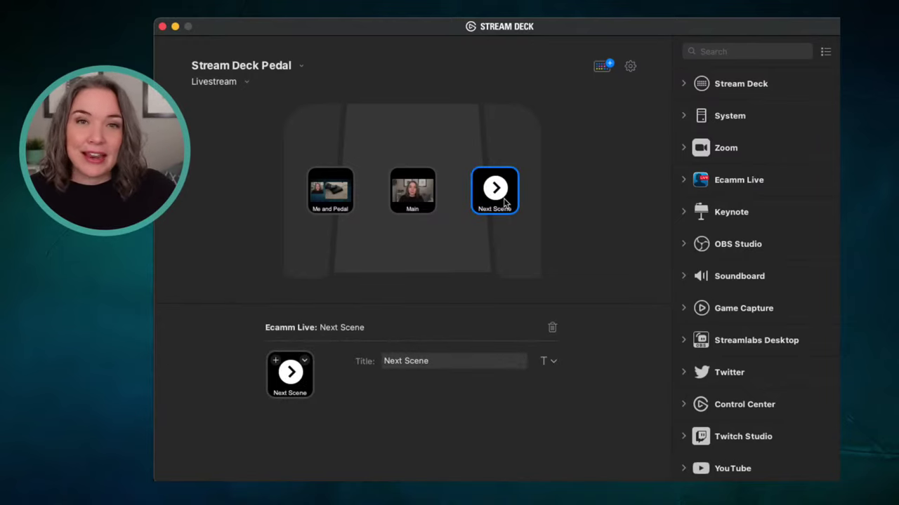
pyautogui.click(686, 182)
pyautogui.scroll(-5, 688, 186)
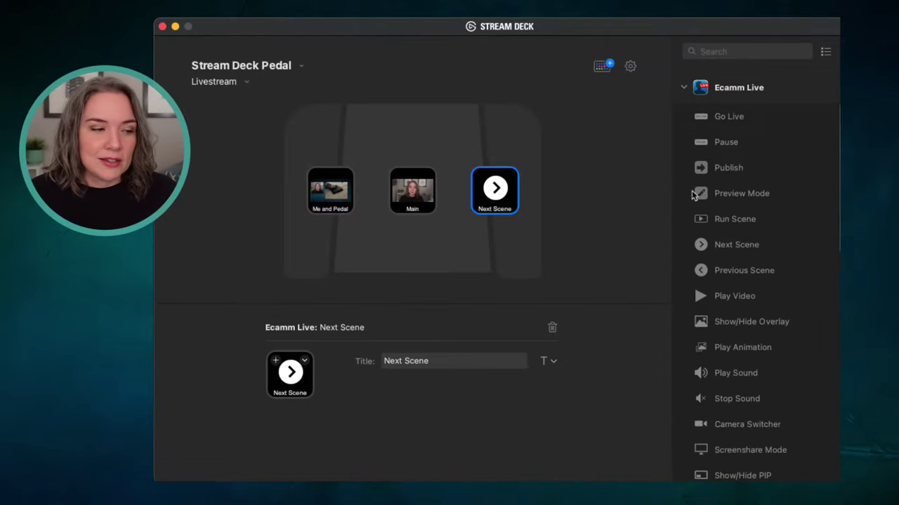
pyautogui.scroll(2, 692, 192)
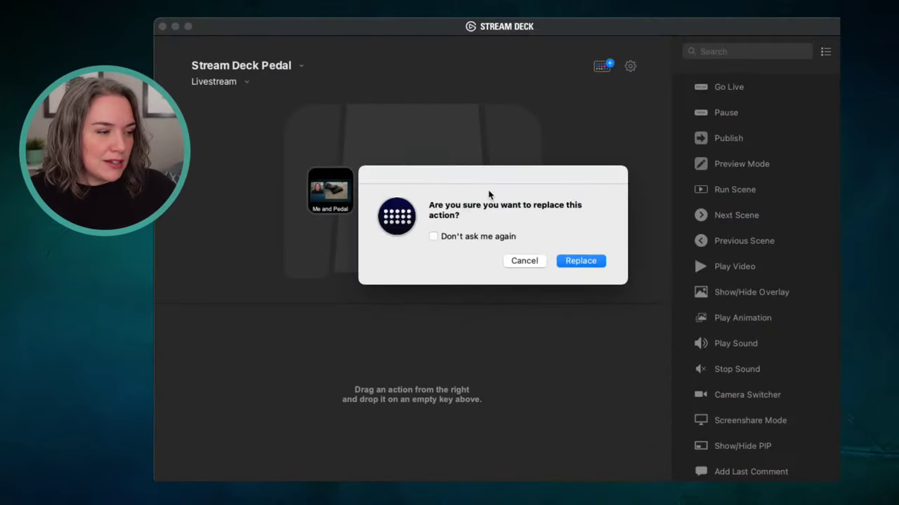
pyautogui.click(579, 261)
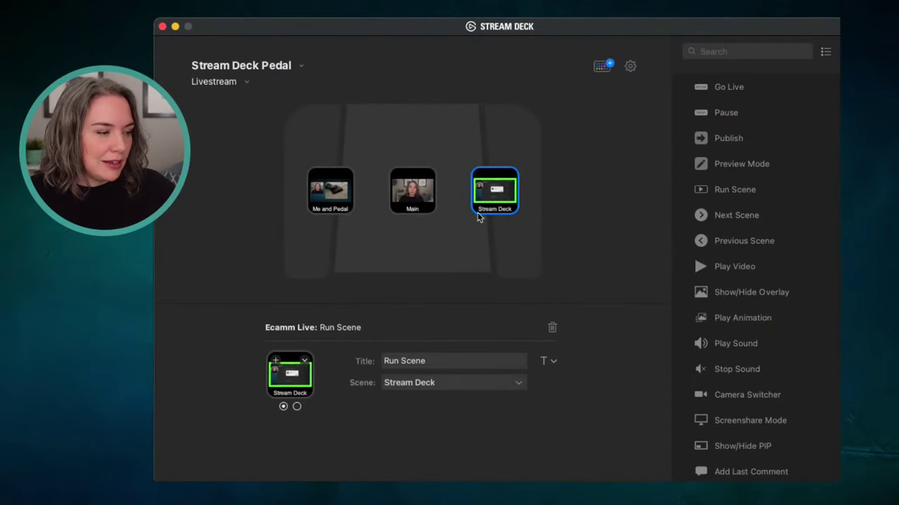
pyautogui.click(516, 382)
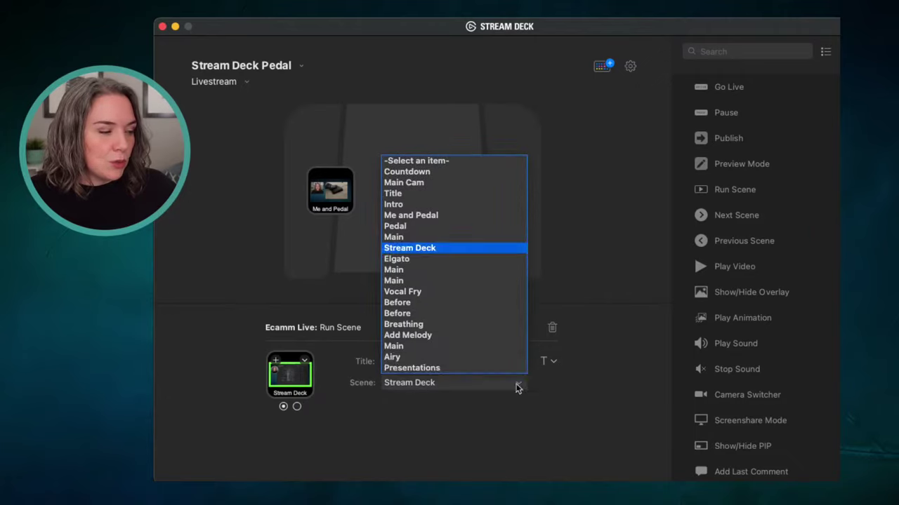
pyautogui.click(435, 249)
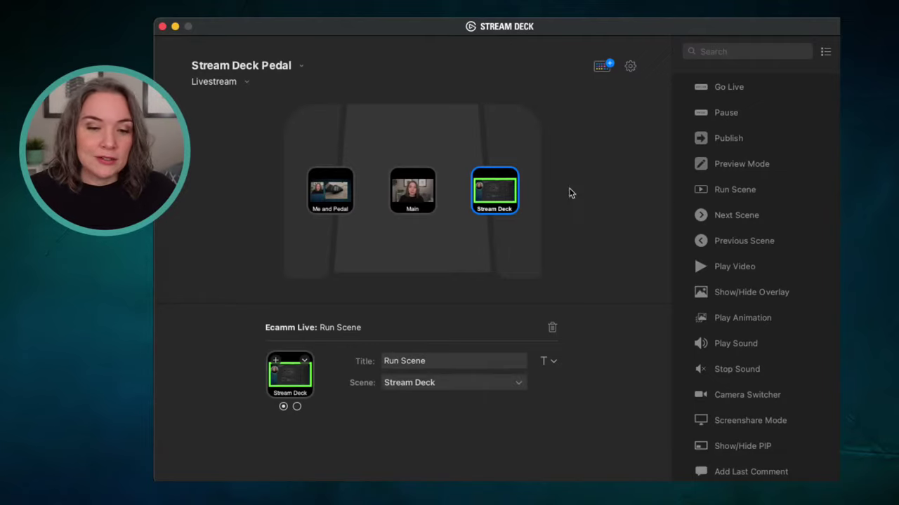
# Preview the Zoom profile, return to Livestream, then create a new profile, Profile 1.
pyautogui.click(246, 84)
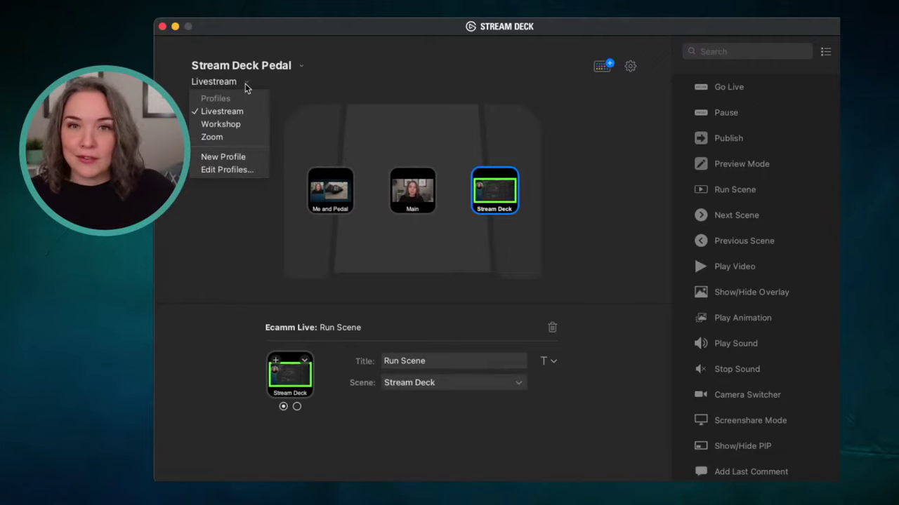
pyautogui.click(226, 138)
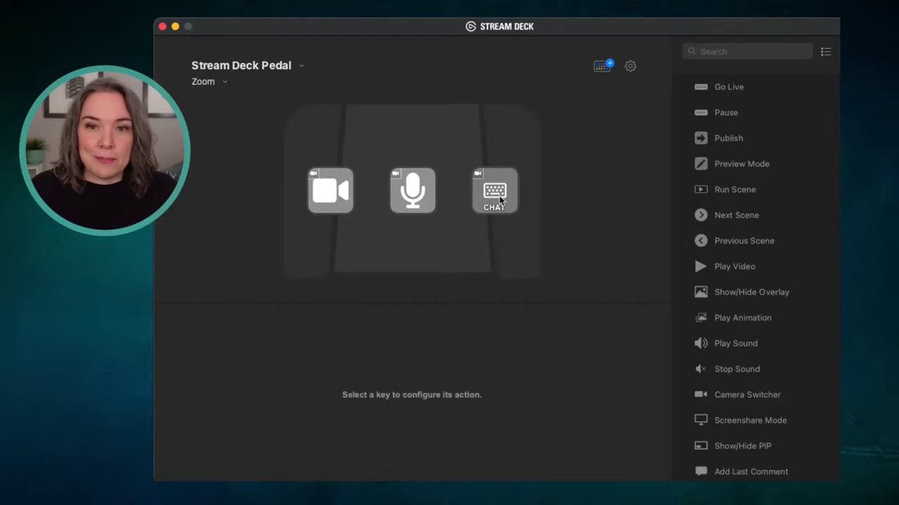
pyautogui.click(222, 84)
pyautogui.click(222, 111)
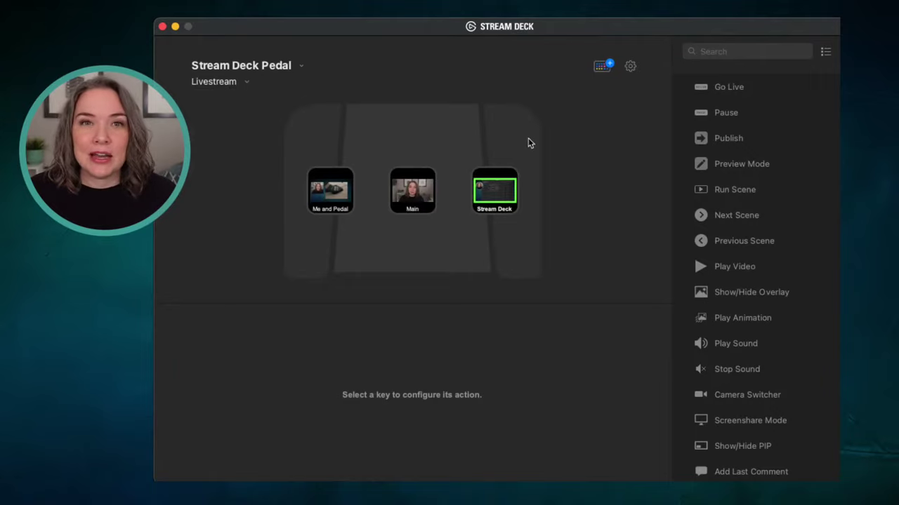
pyautogui.click(246, 84)
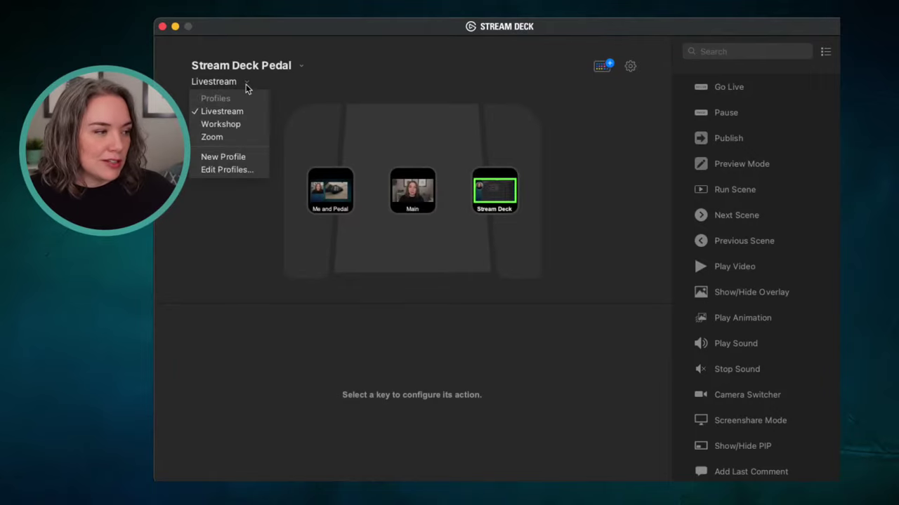
pyautogui.click(241, 158)
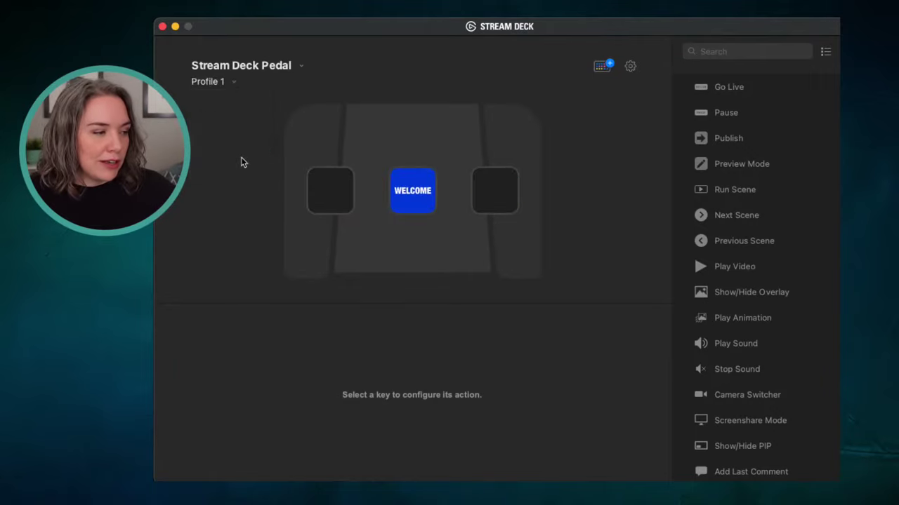
# Delete the WELCOME key's action and browse the Ecamm Live, YouTube and Stream Deck actions.
pyautogui.click(420, 199)
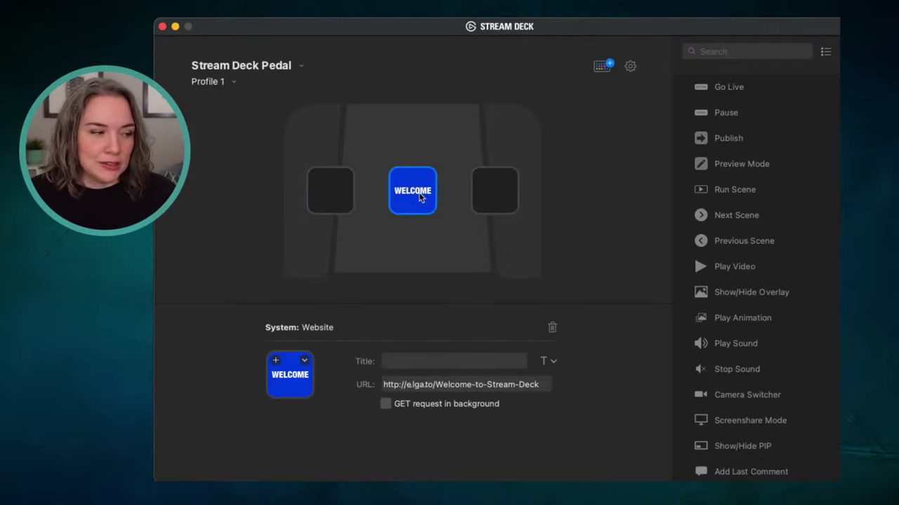
pyautogui.click(552, 330)
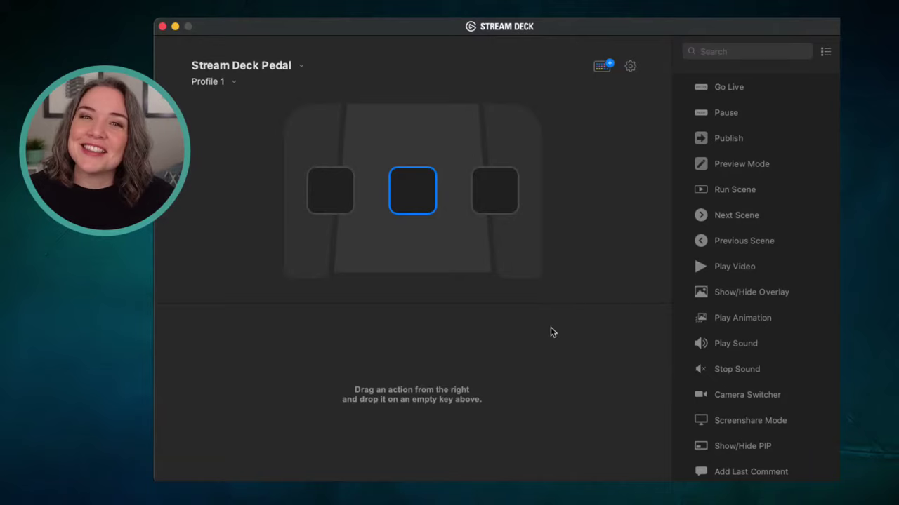
pyautogui.scroll(3, 721, 193)
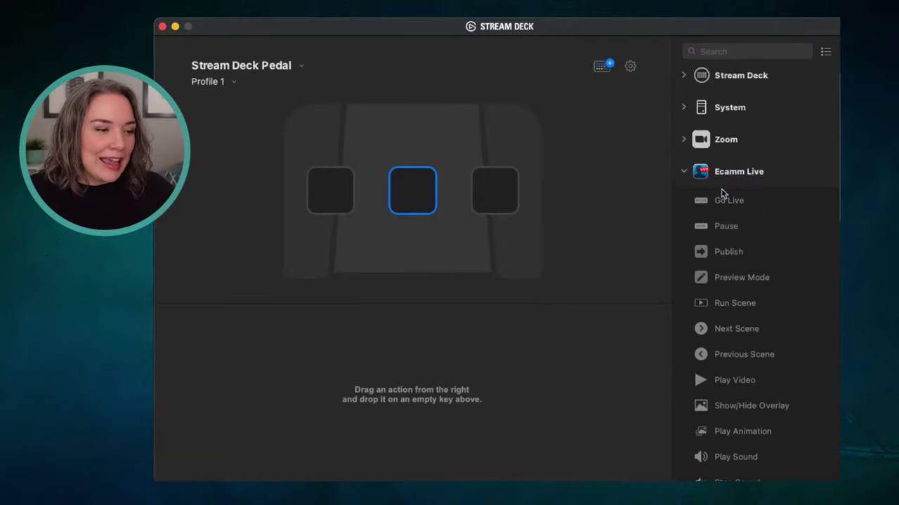
pyautogui.click(685, 174)
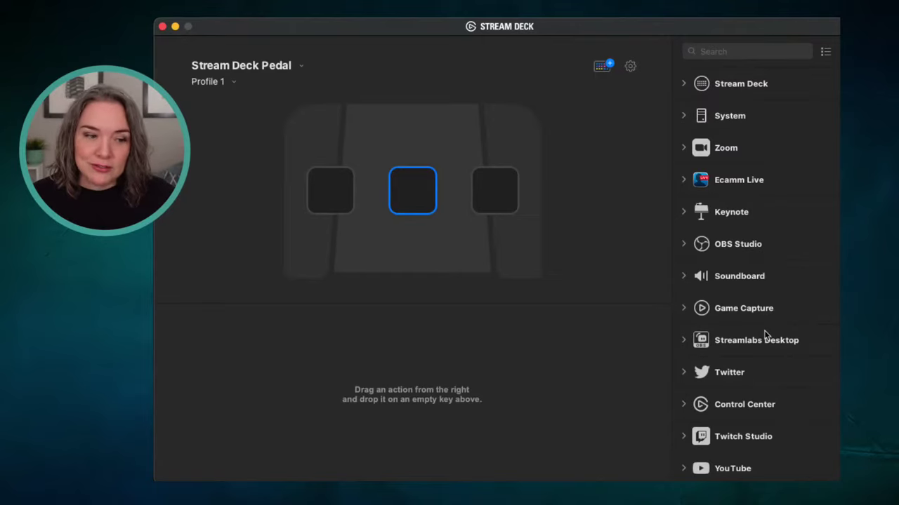
pyautogui.click(683, 468)
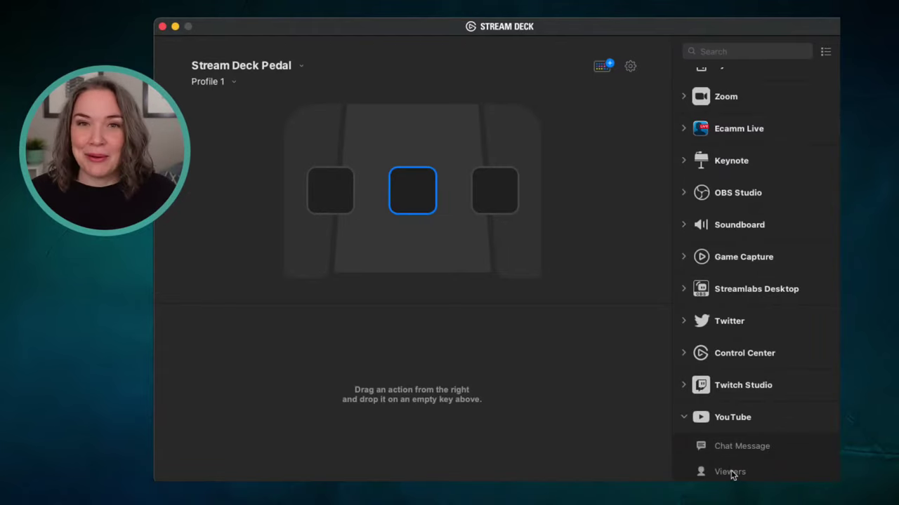
pyautogui.click(684, 417)
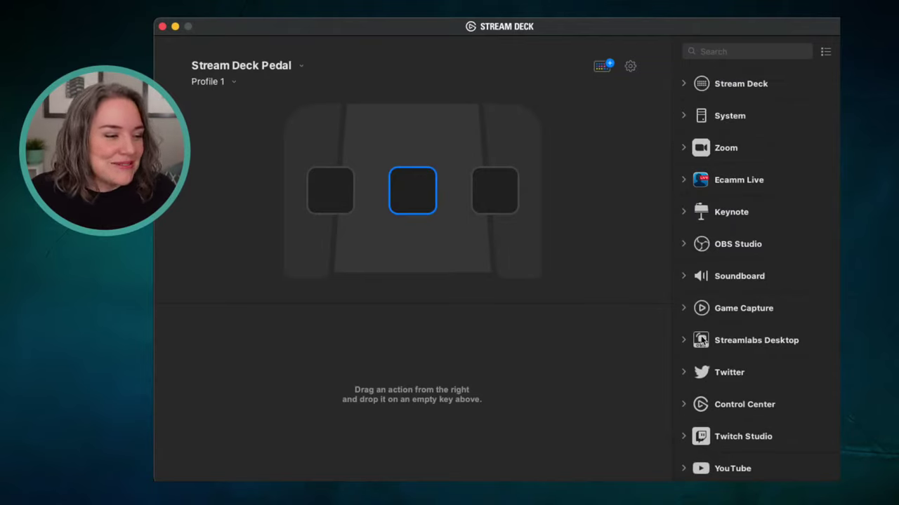
pyautogui.click(684, 83)
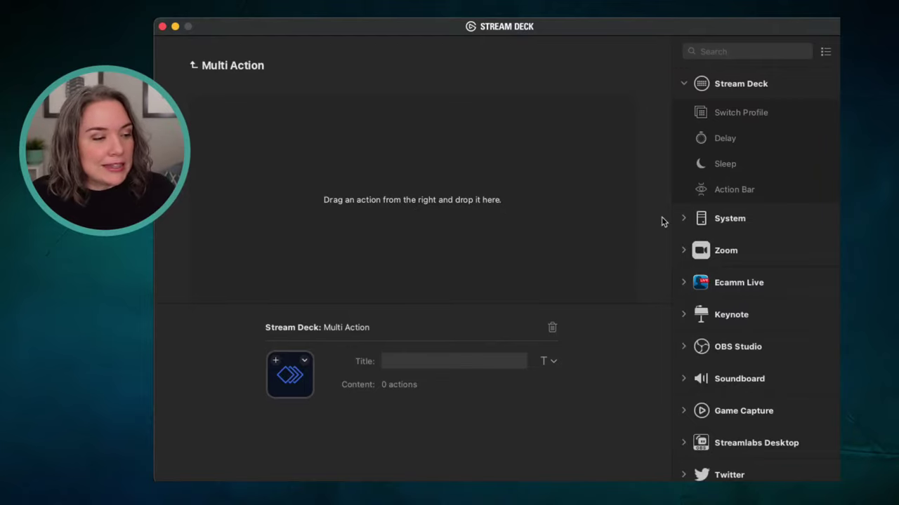
# Add Ecamm Live Go Live and Twitter Tweet steps to the Multi Action, then return to the pedals.
pyautogui.scroll(-3, 709, 221)
pyautogui.click(683, 188)
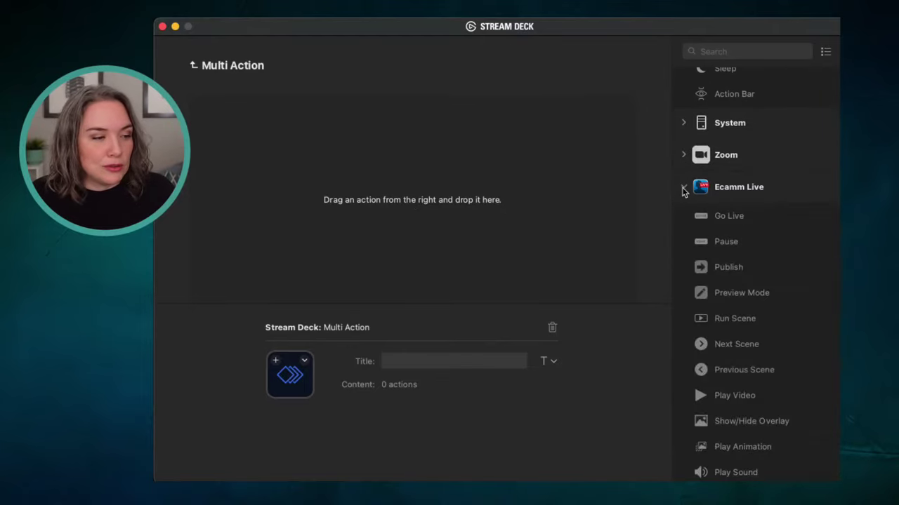
pyautogui.moveTo(732, 219); pyautogui.dragTo(456, 203)
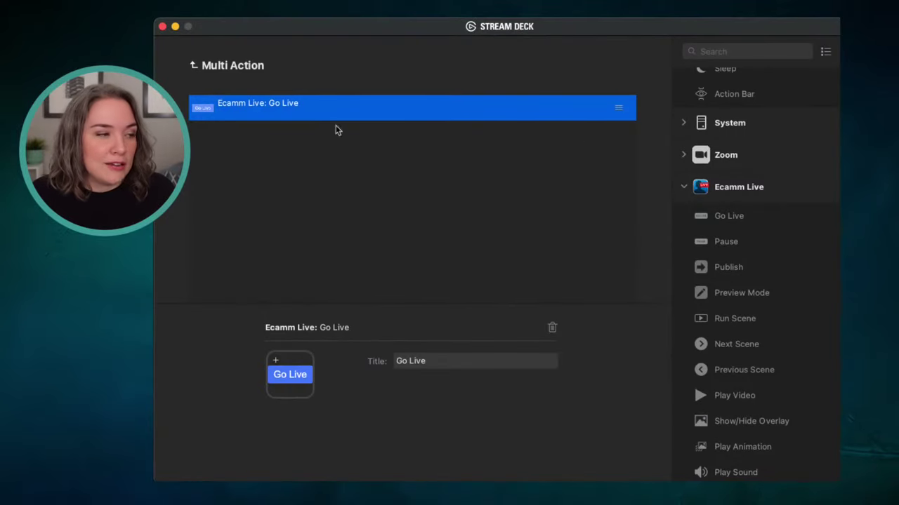
pyautogui.scroll(3, 692, 165)
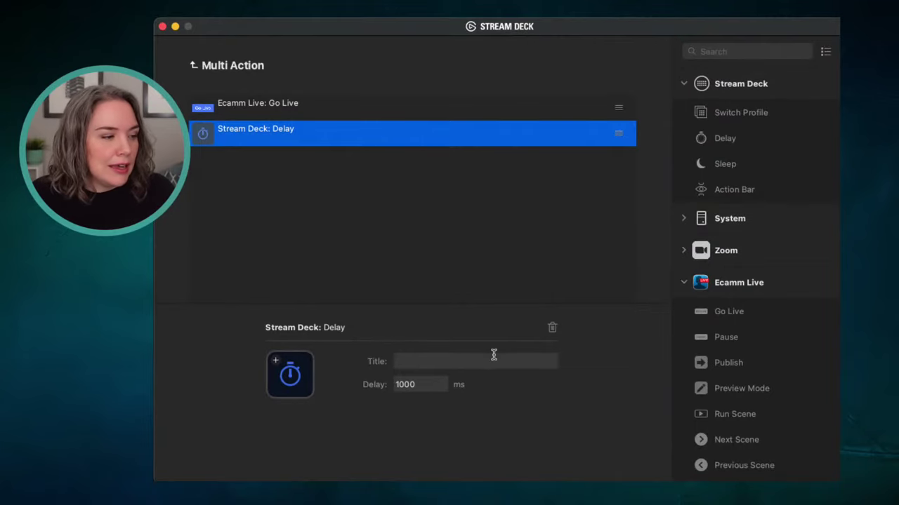
pyautogui.click(682, 286)
pyautogui.scroll(-3, 723, 281)
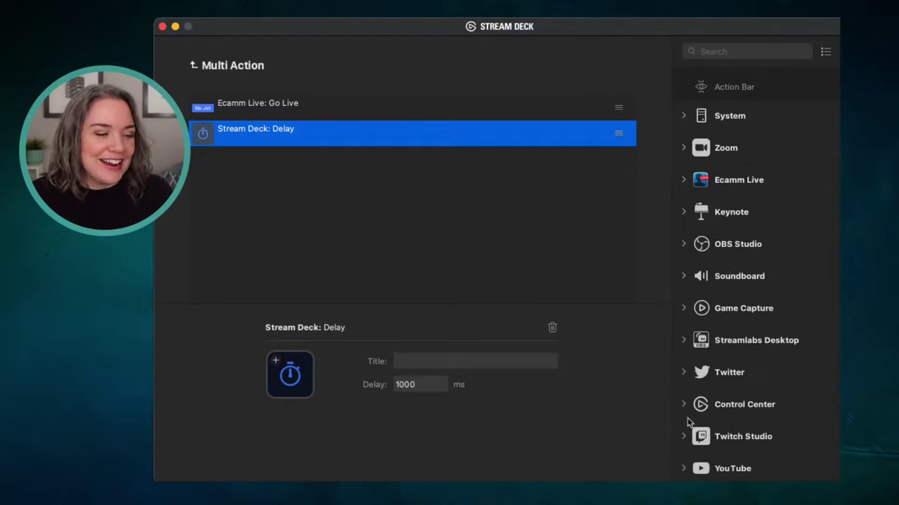
pyautogui.click(685, 374)
pyautogui.moveTo(734, 403); pyautogui.dragTo(537, 261)
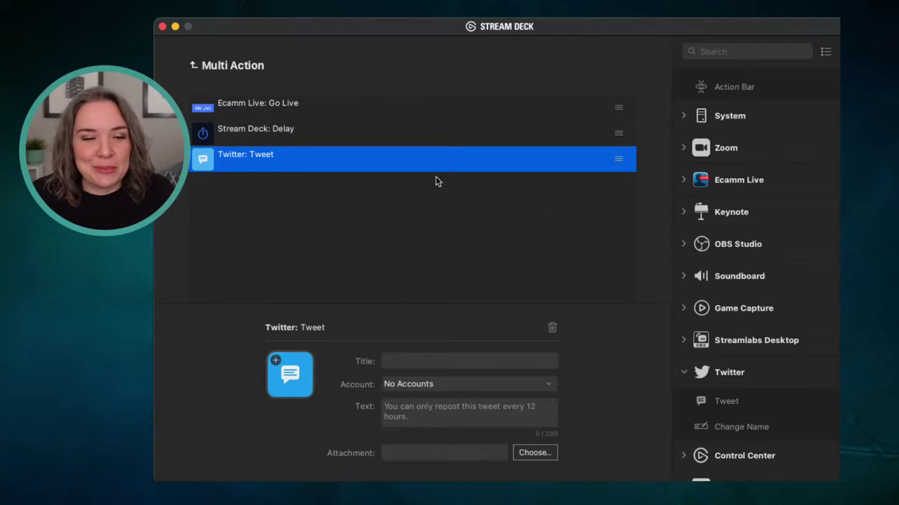
pyautogui.click(195, 66)
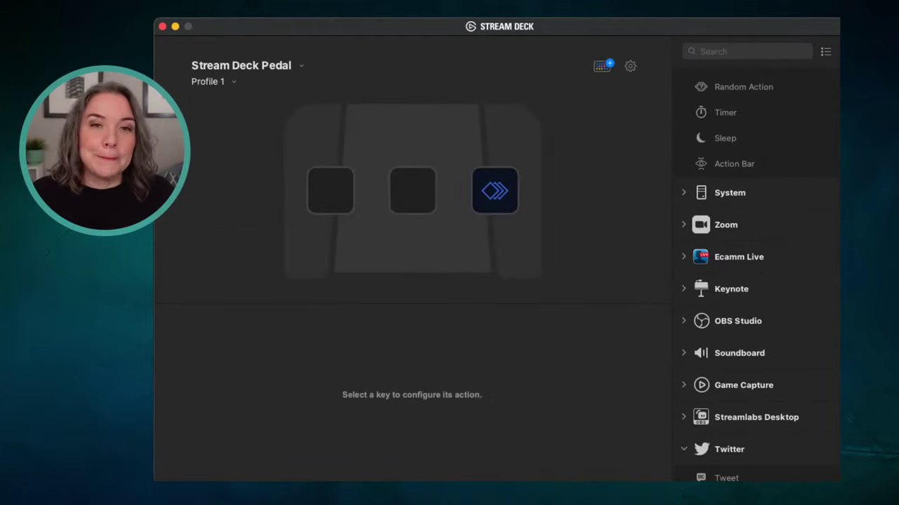
# Assign a System Hotkey to the middle pedal key and an Open action to the left key.
pyautogui.click(685, 194)
pyautogui.scroll(-3, 789, 203)
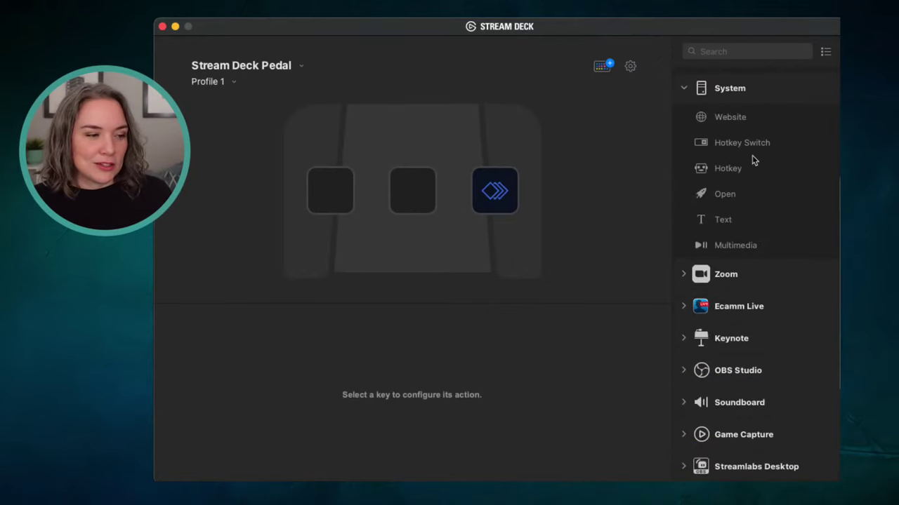
pyautogui.moveTo(730, 169); pyautogui.dragTo(421, 190)
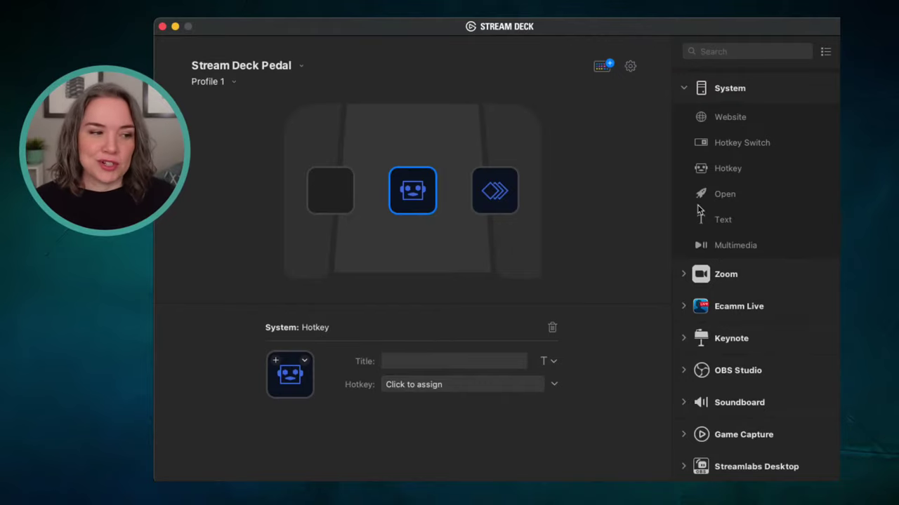
pyautogui.click(723, 195)
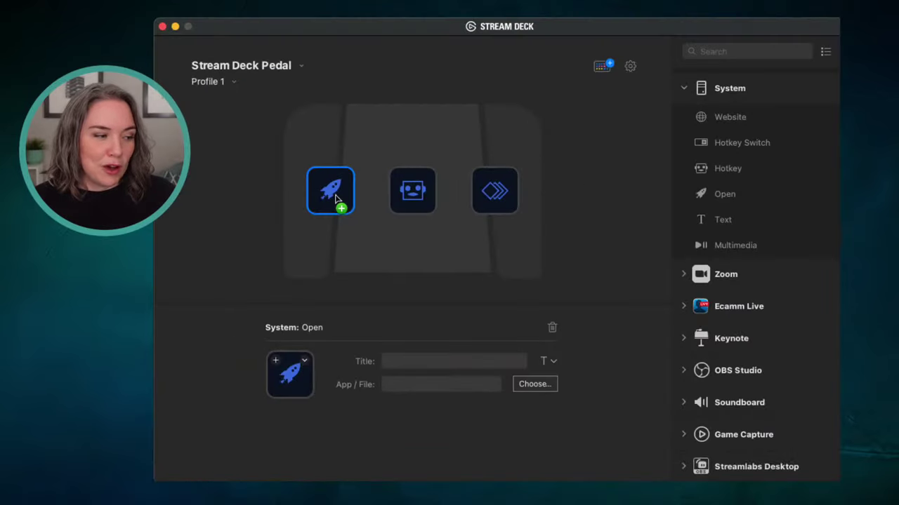
pyautogui.moveTo(341, 206); pyautogui.dragTo(337, 199)
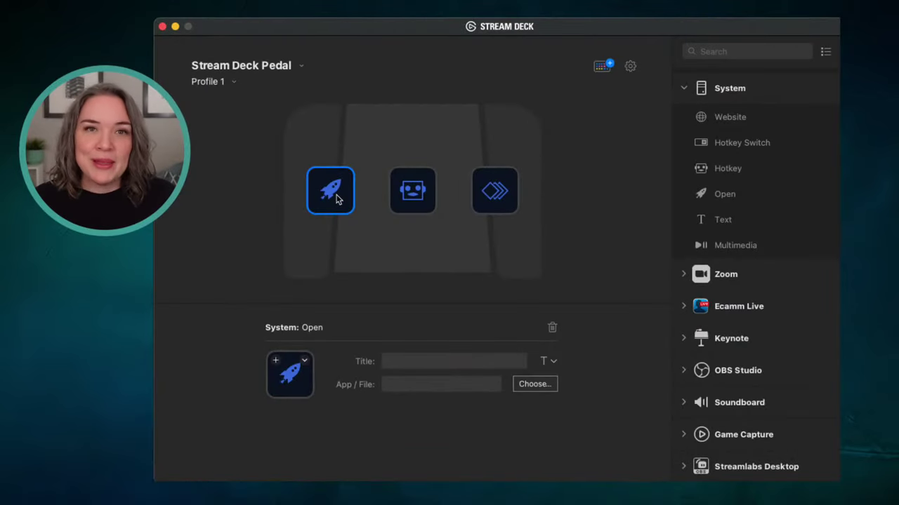